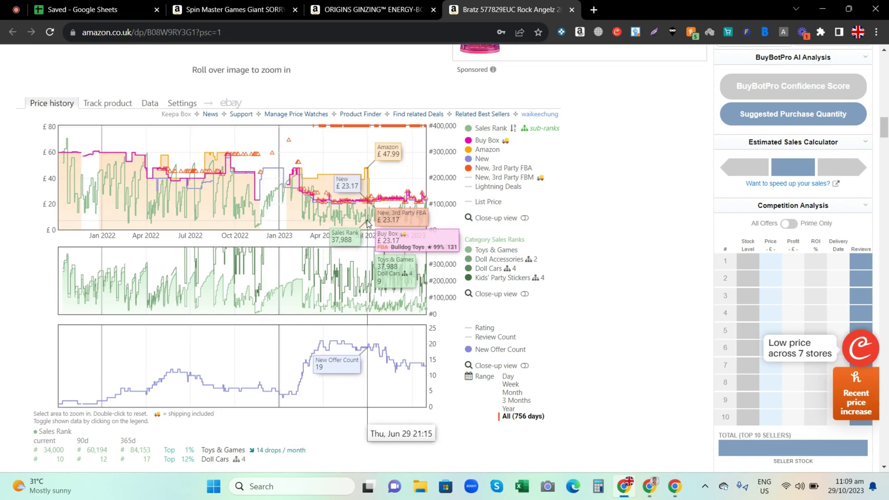
Examine the Bratz Rock Angelz car's Keepa price history over 3 months, its product details data, and its price history over a year.
left_click(517, 401)
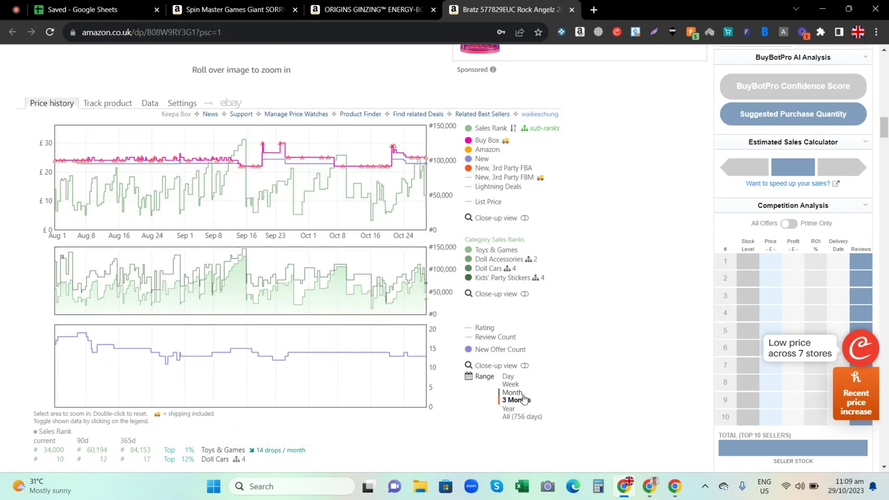
left_click(149, 102)
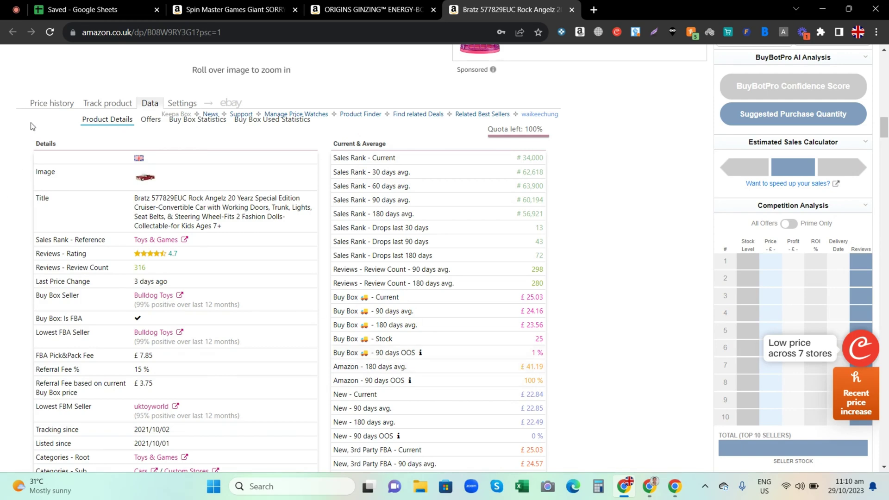
left_click(51, 104)
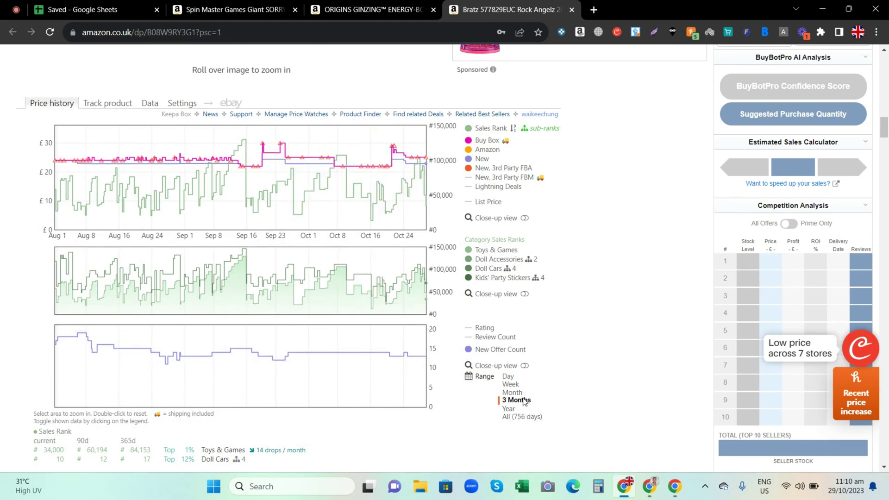
left_click(509, 409)
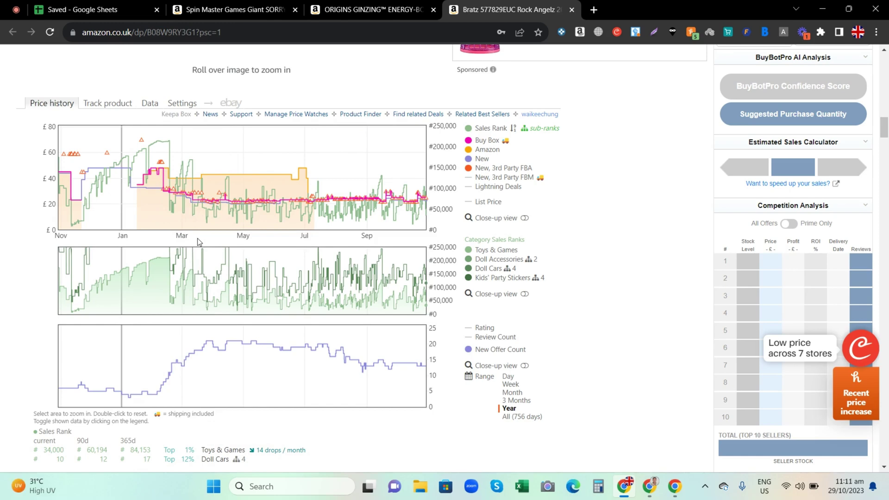
Compare the Spin Master Games product's Keepa price history over a year and over 3 months, and close its page.
key("alt+Tab")
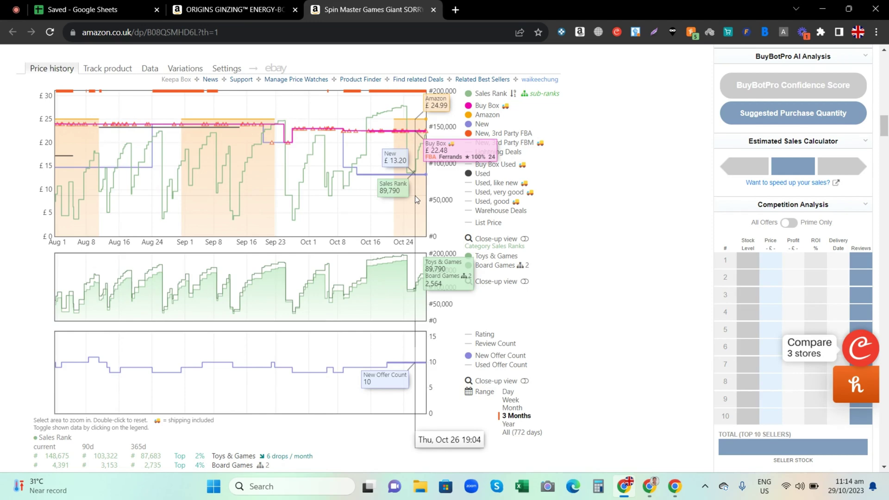
left_click(509, 424)
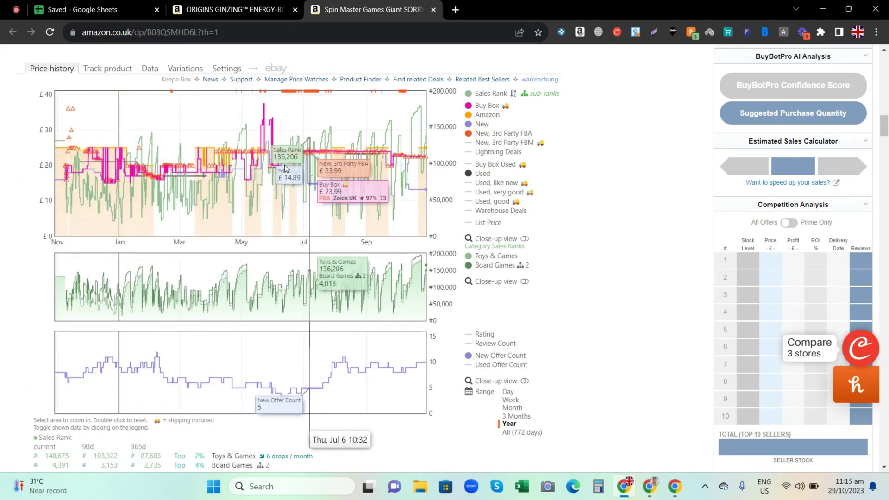
left_click(517, 417)
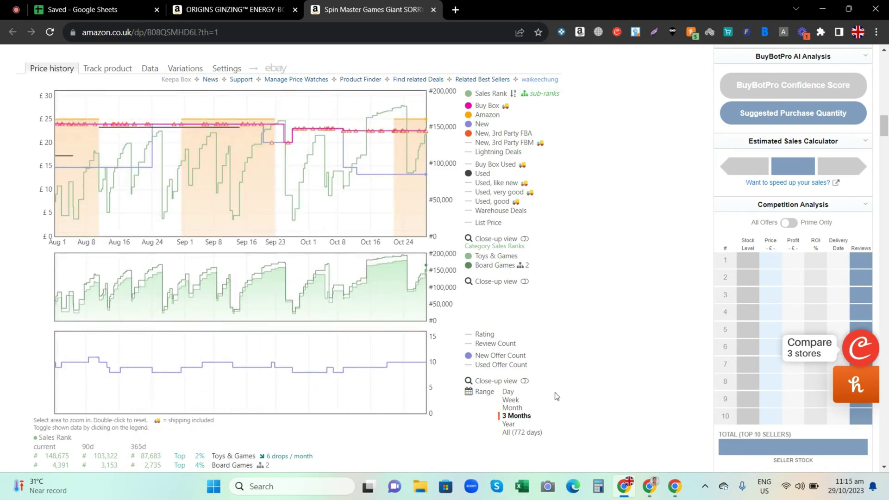
left_click(507, 424)
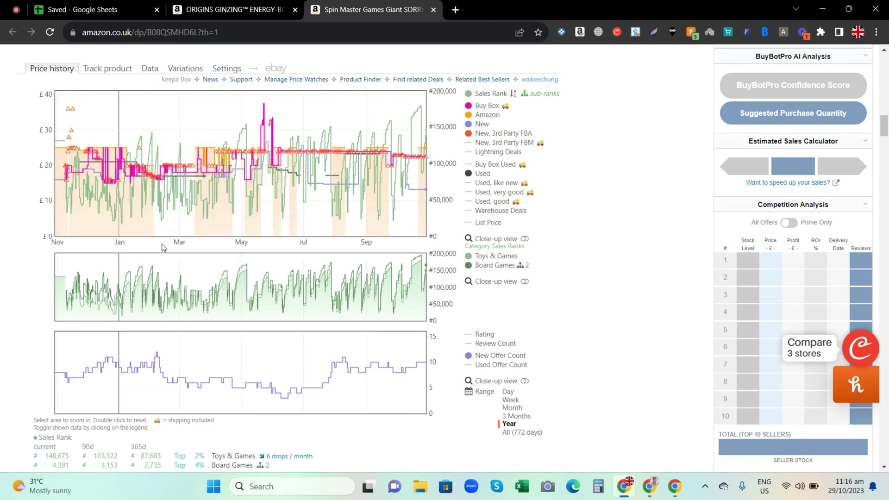
left_click(515, 416)
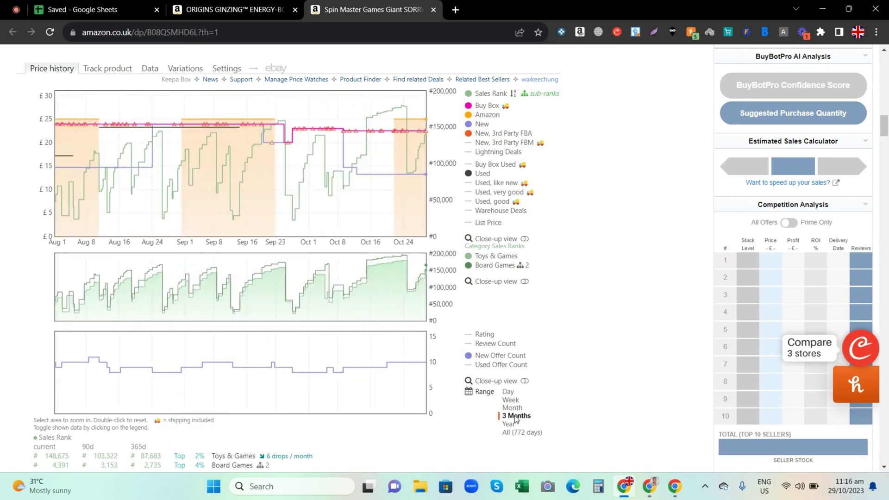
left_click(433, 11)
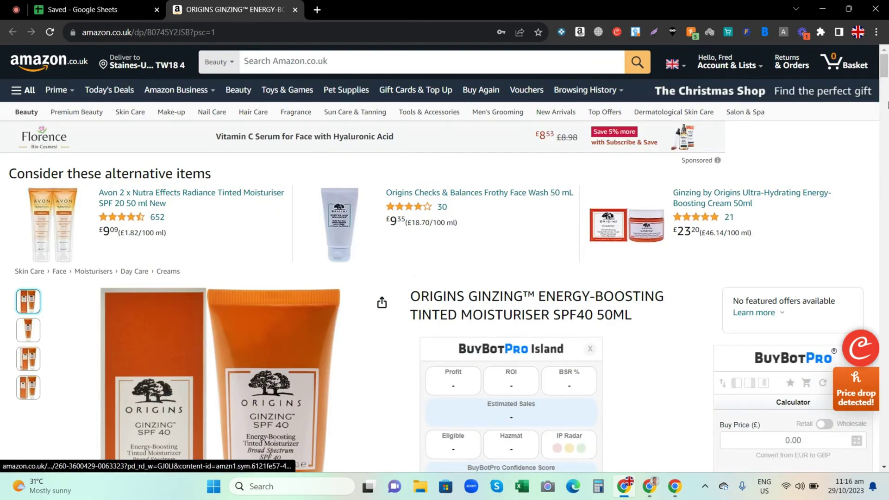
Compare the Origins GinZing tinted moisturiser's Keepa price history over a year and over 3 months.
scroll(887, 120, "down", 5)
left_click_drag(886, 119, 886, 138)
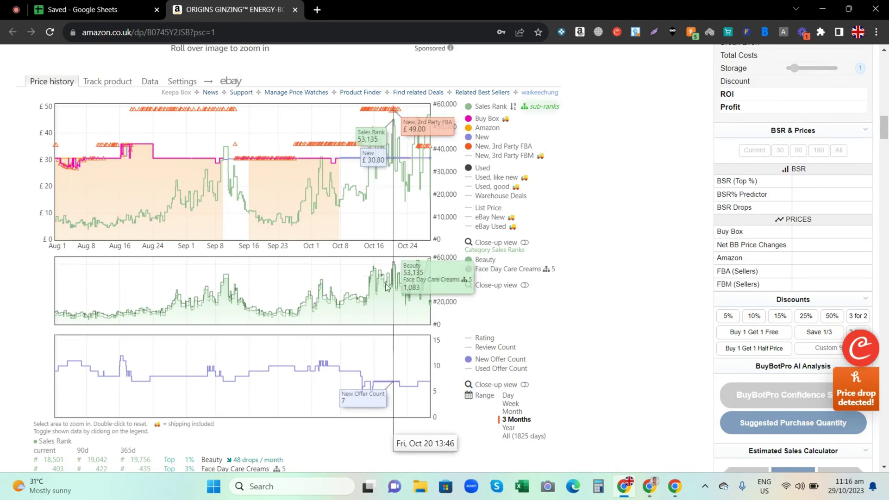
left_click(510, 429)
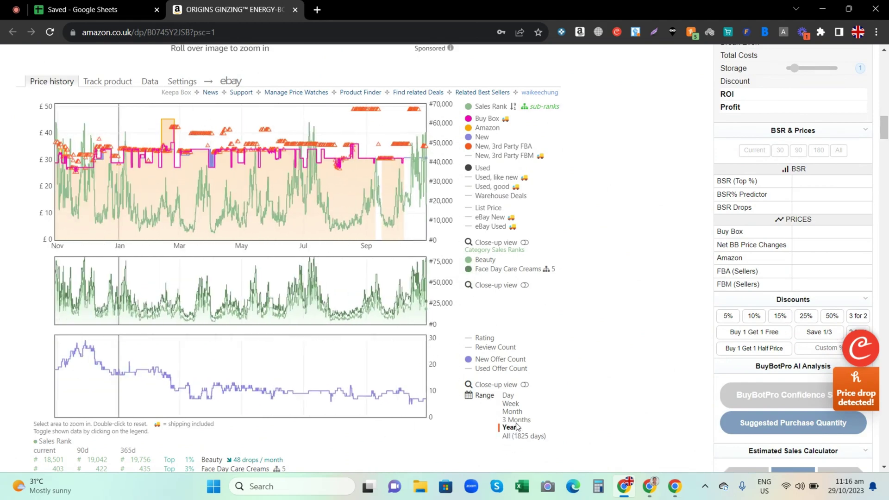
left_click(516, 419)
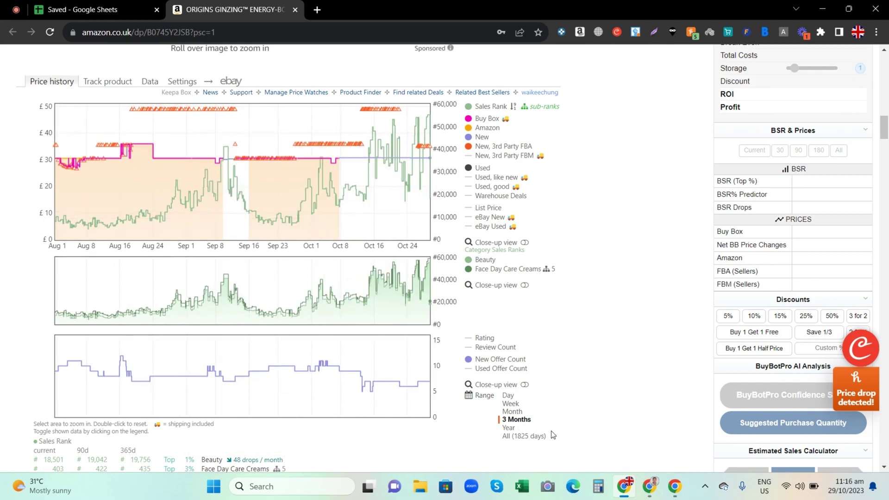
left_click(509, 428)
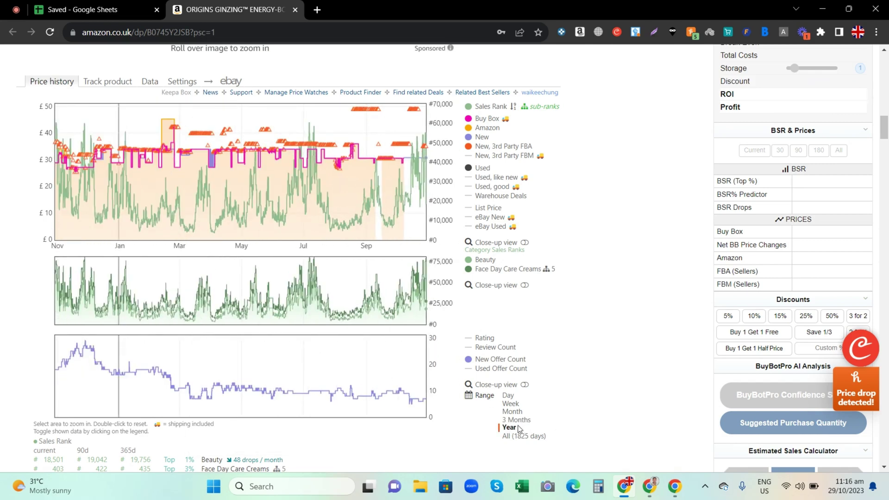
left_click(519, 419)
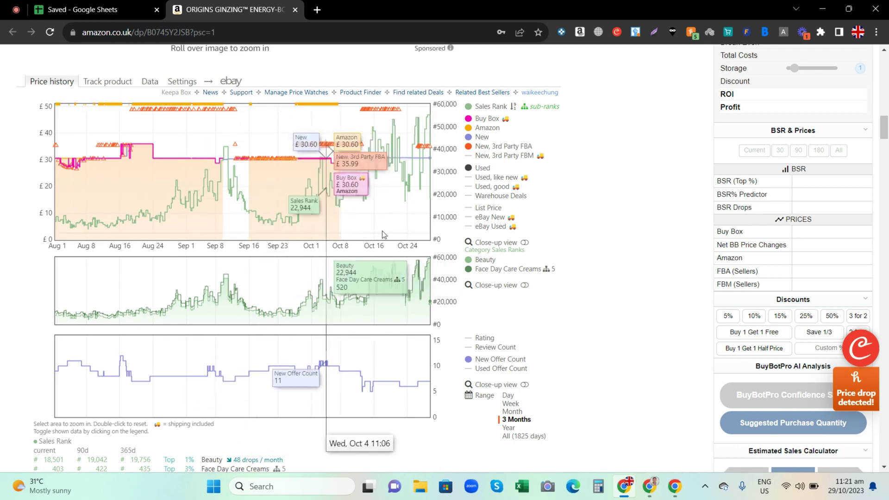
left_click(512, 429)
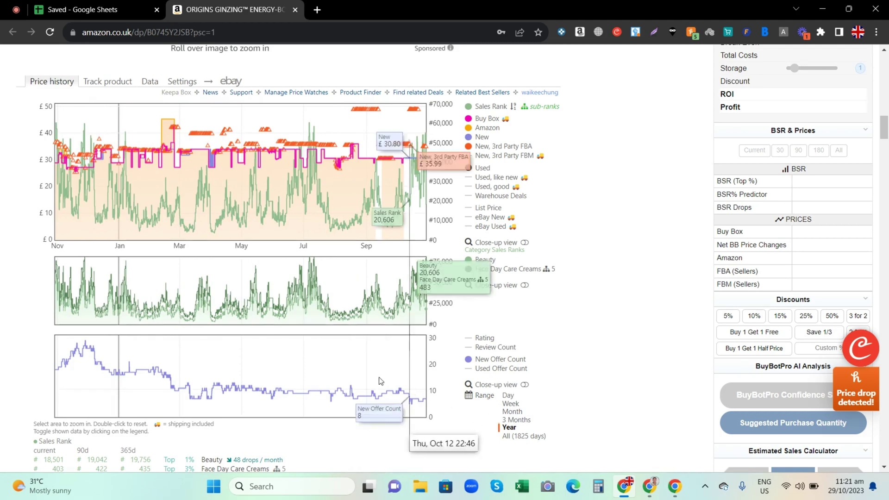
left_click(515, 420)
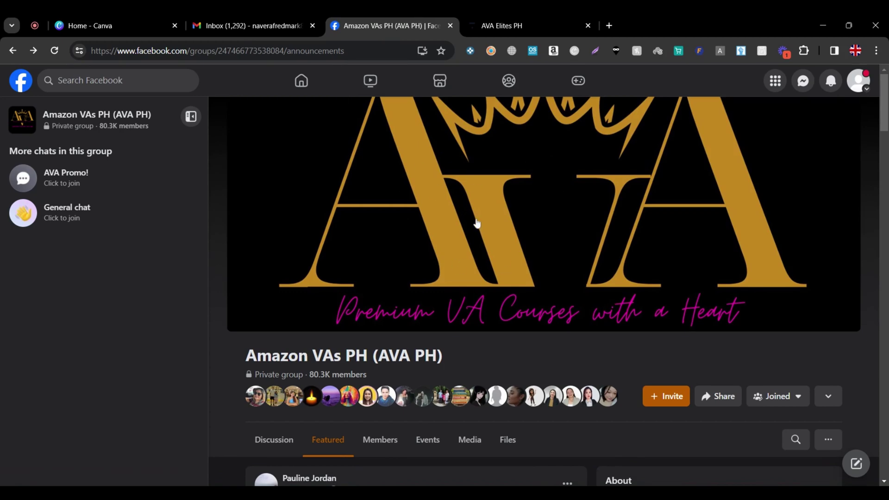
Browse the courses on the AVA Elites PH site and open AVA FBA OA Product Research Course 1 (Upgraded V2.0).
left_click(528, 26)
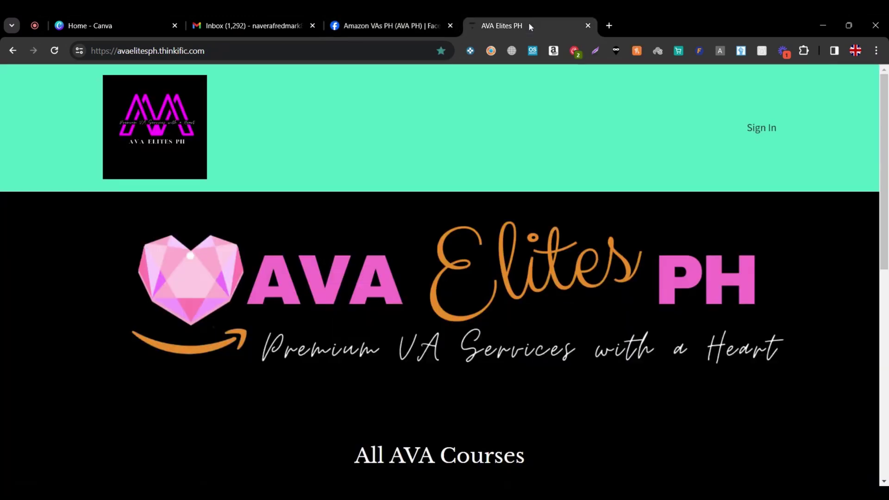
scroll(485, 353, "down", 5)
scroll(484, 359, "up", 2)
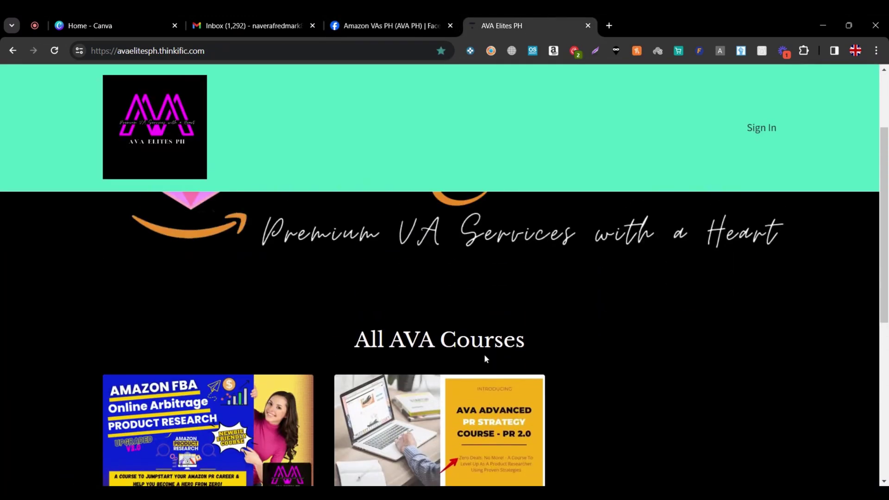
scroll(481, 366, "down", 2)
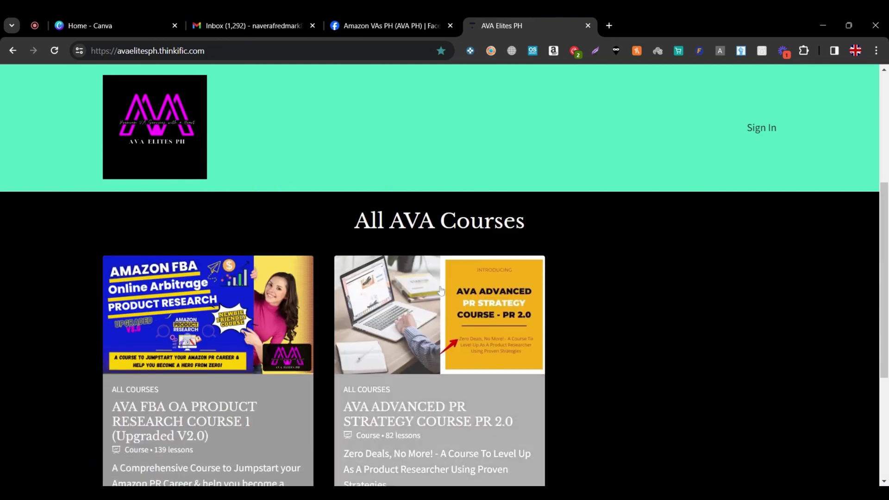
scroll(369, 317, "down", 1)
left_click(261, 290)
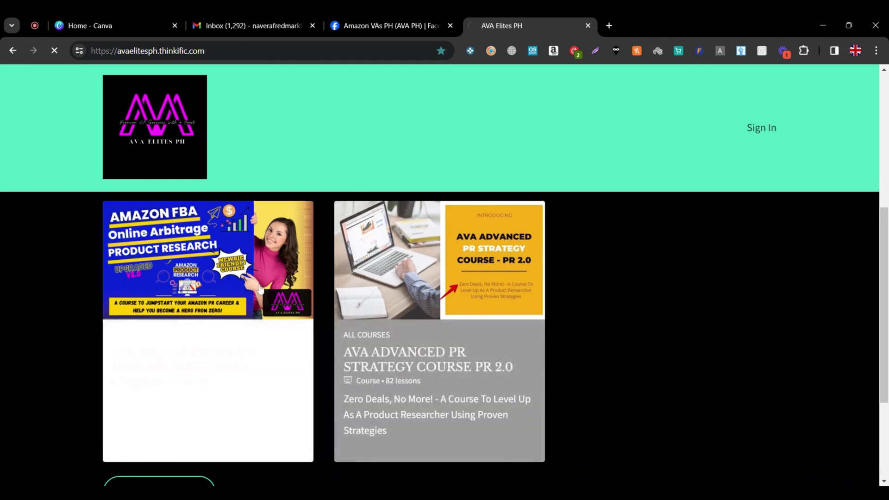
left_click(433, 18)
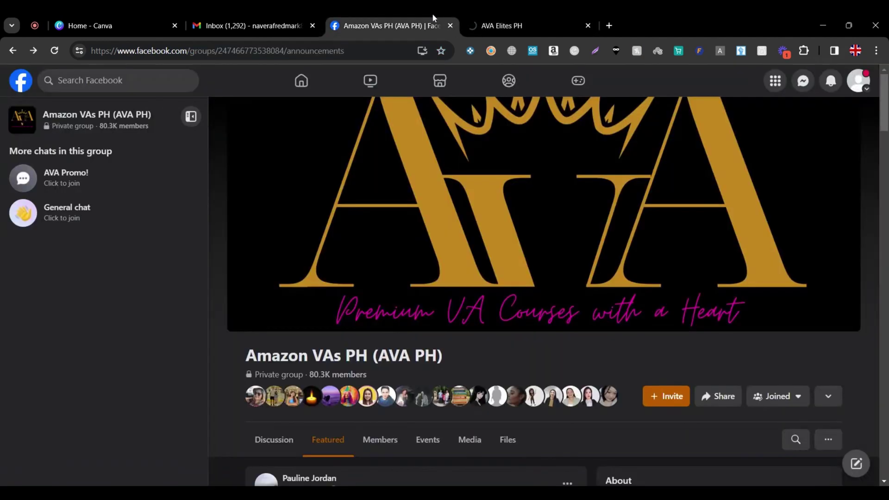
left_click(507, 26)
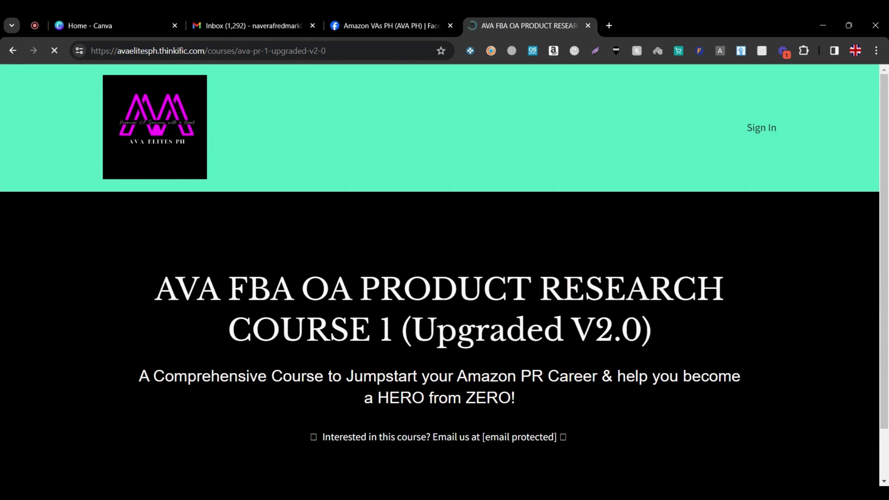
Review the curriculum sections and the course details of the AVA FBA OA Product Research Course 1.
scroll(444, 324, "down", 6)
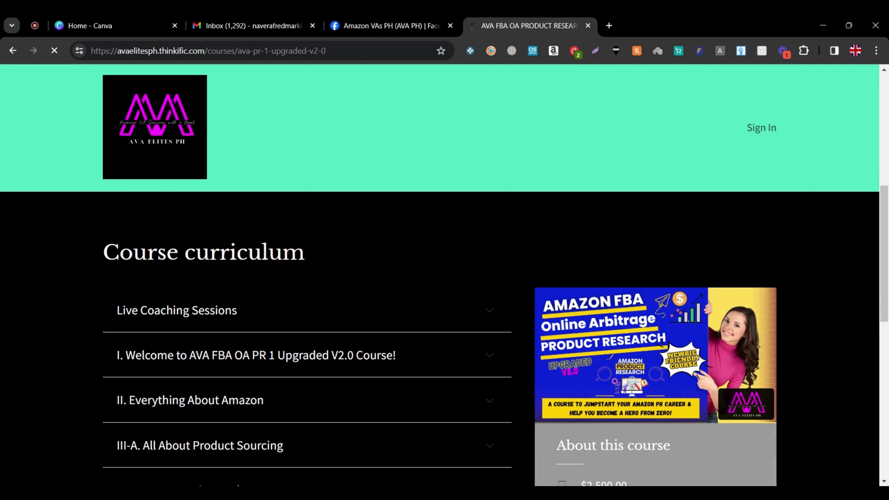
scroll(462, 294, "down", 5)
scroll(437, 350, "up", 3)
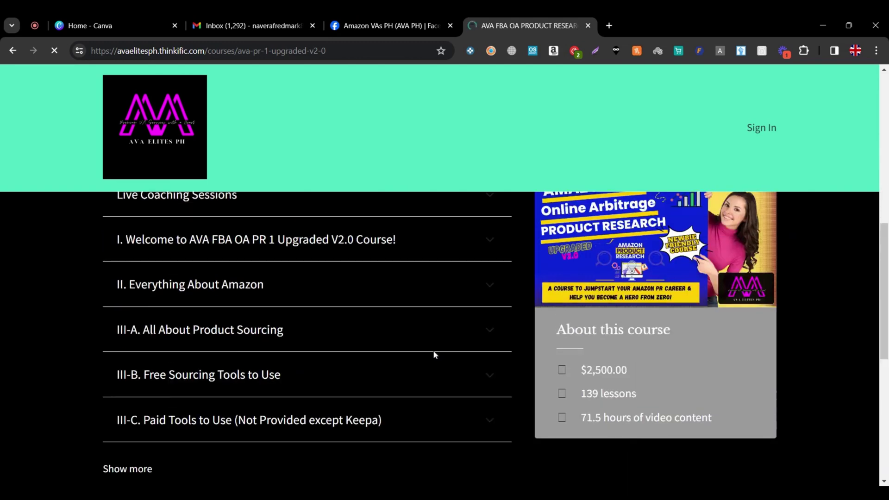
scroll(472, 365, "up", 5)
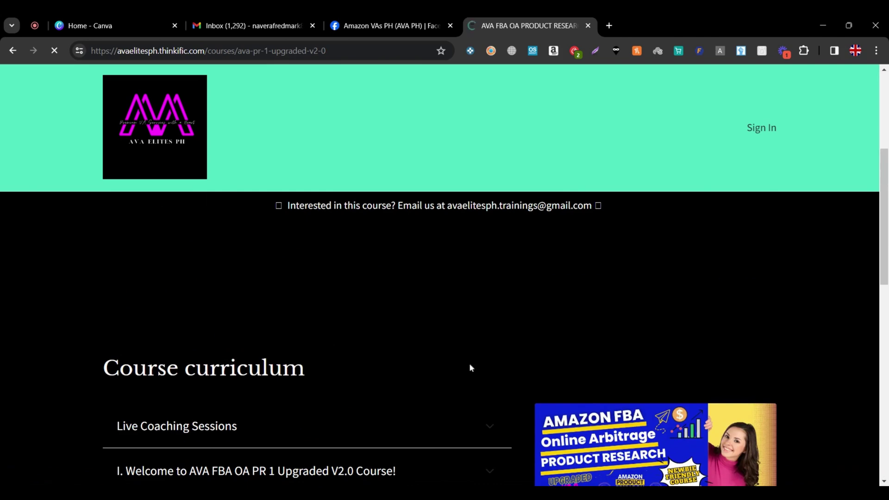
scroll(463, 366, "down", 3)
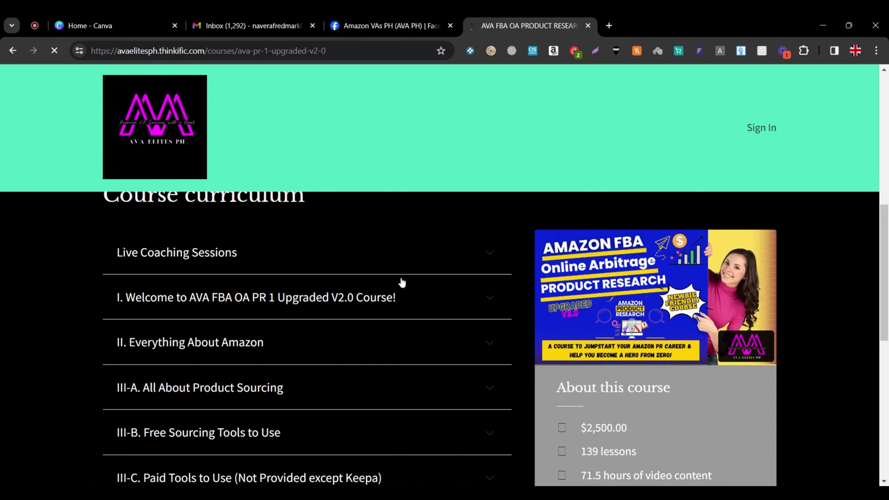
Look through the featured posts of the Amazon VAs PH (AVA PH) Facebook group and switch to its discussion.
left_click(379, 19)
scroll(458, 364, "down", 6)
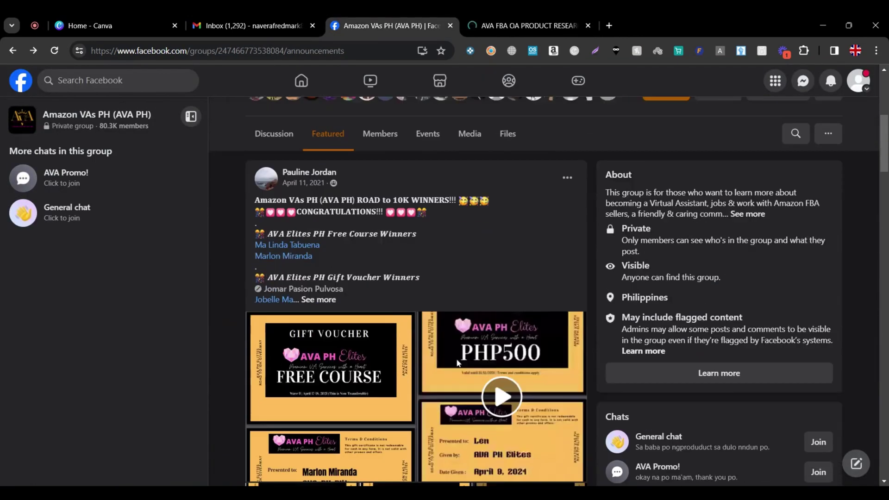
scroll(458, 363, "down", 1)
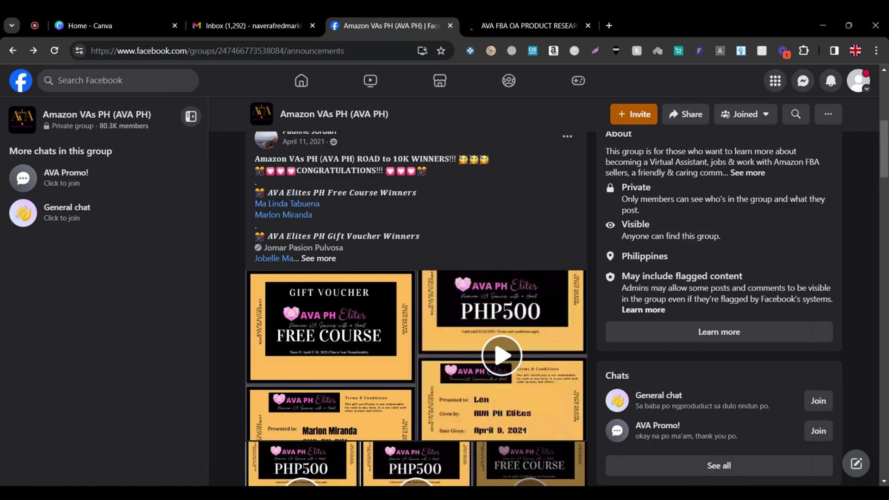
scroll(445, 377, "down", 7)
scroll(445, 376, "up", 15)
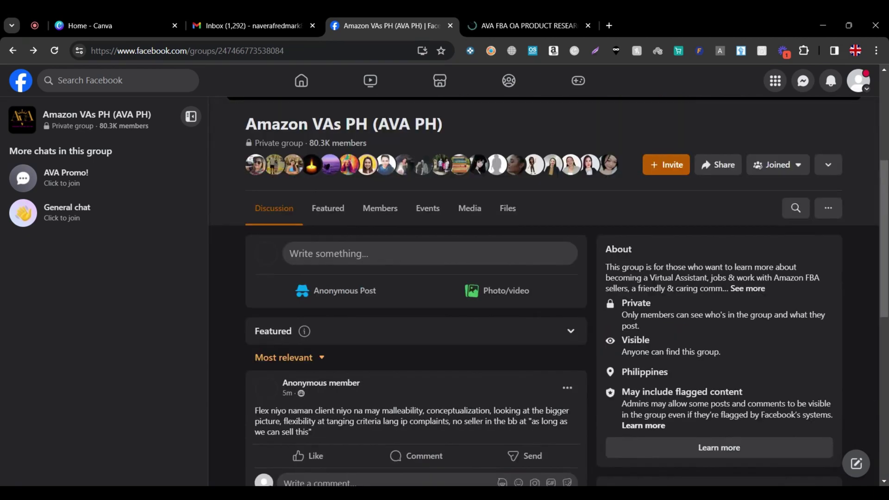
Read the recent member questions and student testimonial posts in the group's discussion, and return to the group header.
scroll(354, 314, "down", 5)
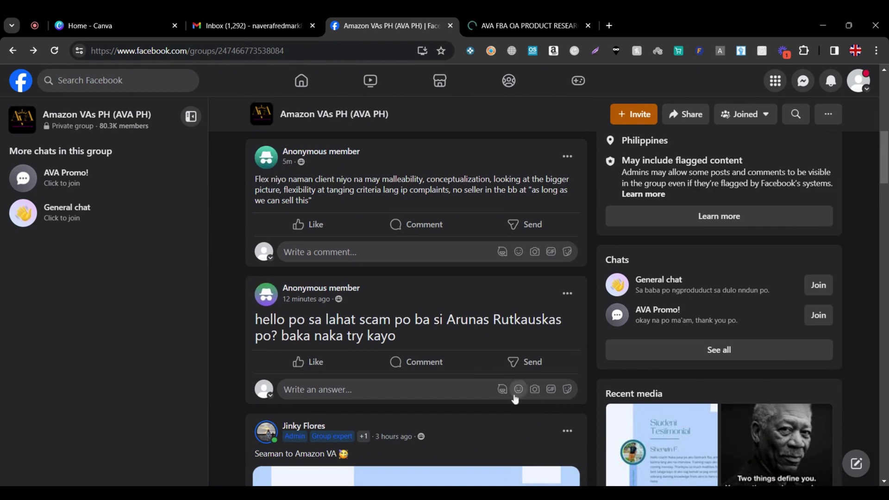
scroll(517, 385, "down", 6)
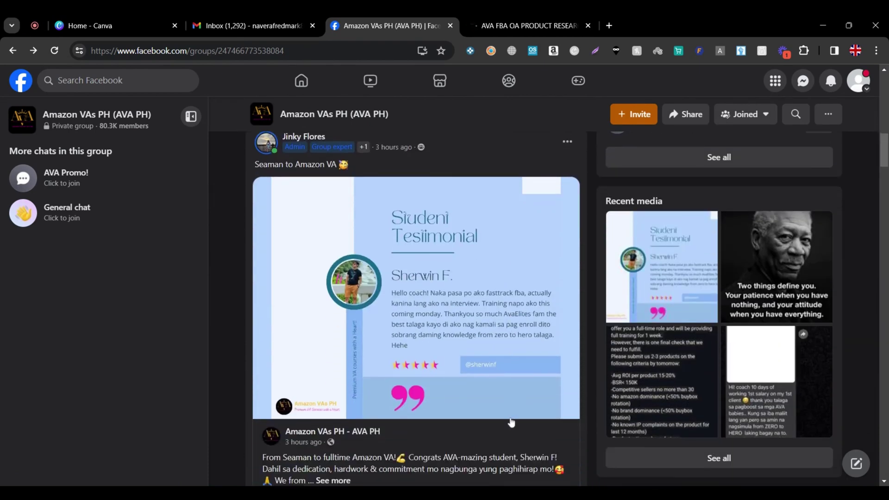
scroll(512, 422, "down", 15)
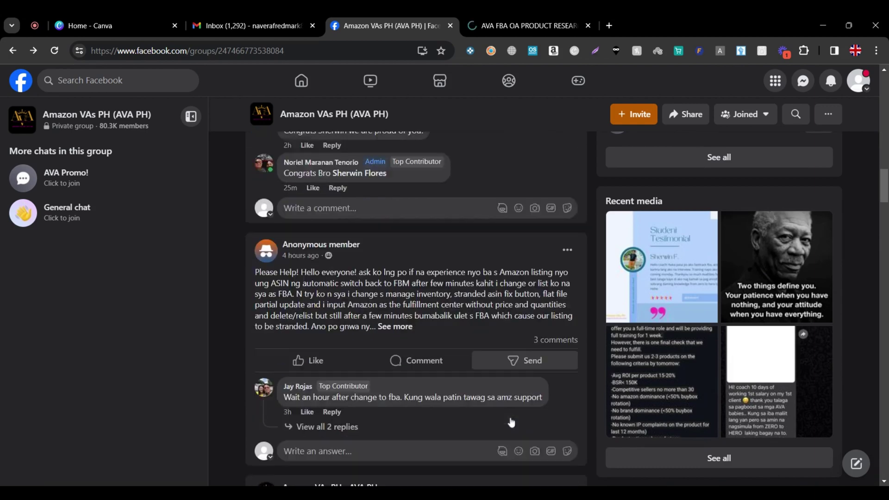
scroll(511, 421, "down", 4)
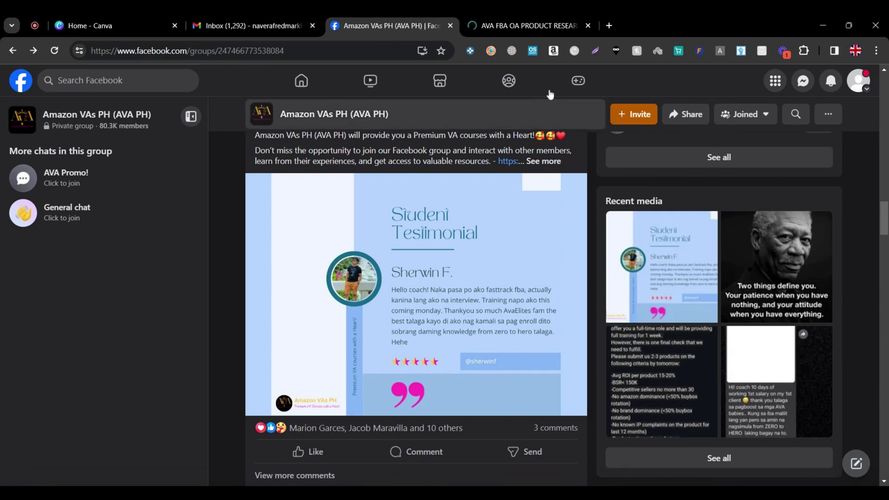
scroll(854, 235, "up", 5)
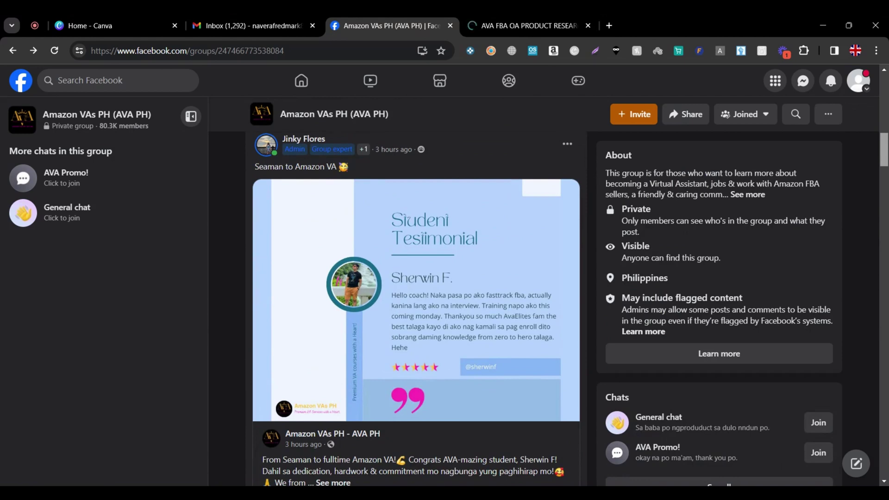
scroll(437, 434, "up", 15)
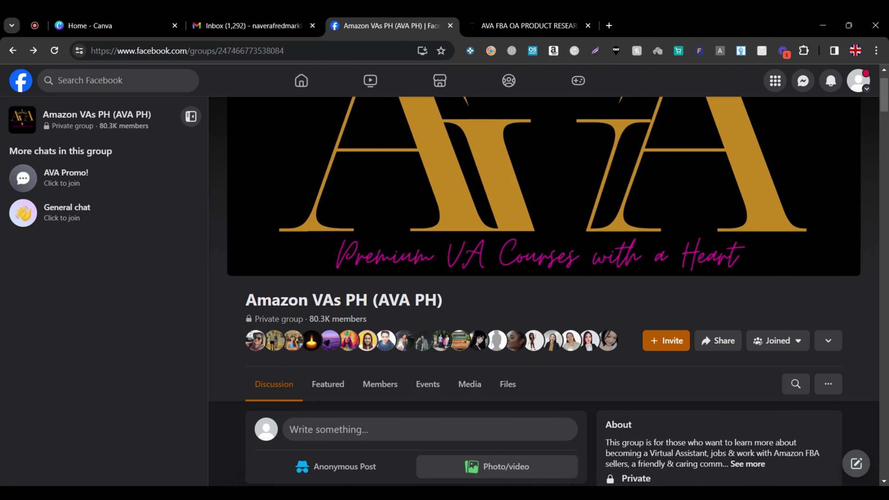
scroll(544, 278, "up", 1)
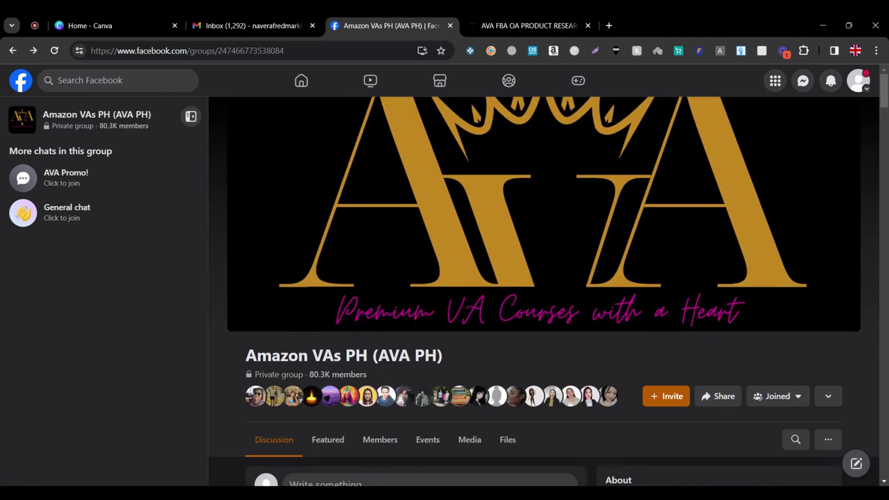